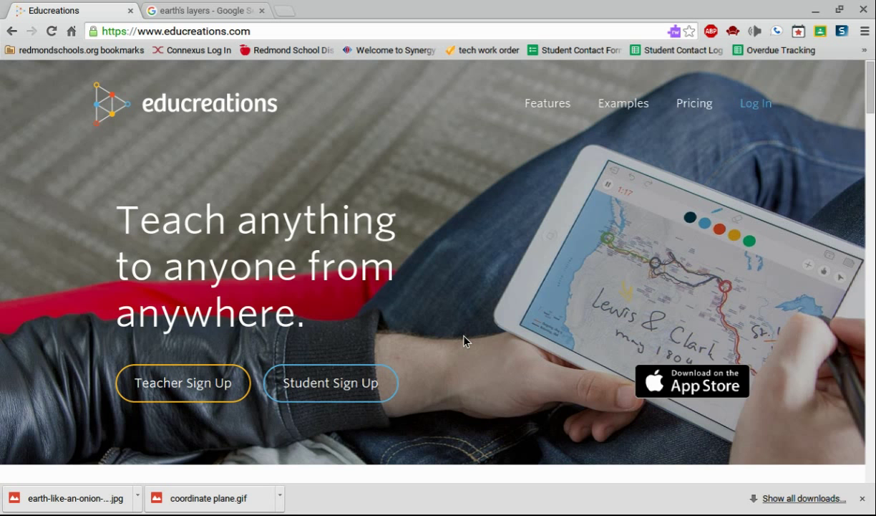
Look over the teacher sign-up form, then go to the Log In page instead.
click(213, 386)
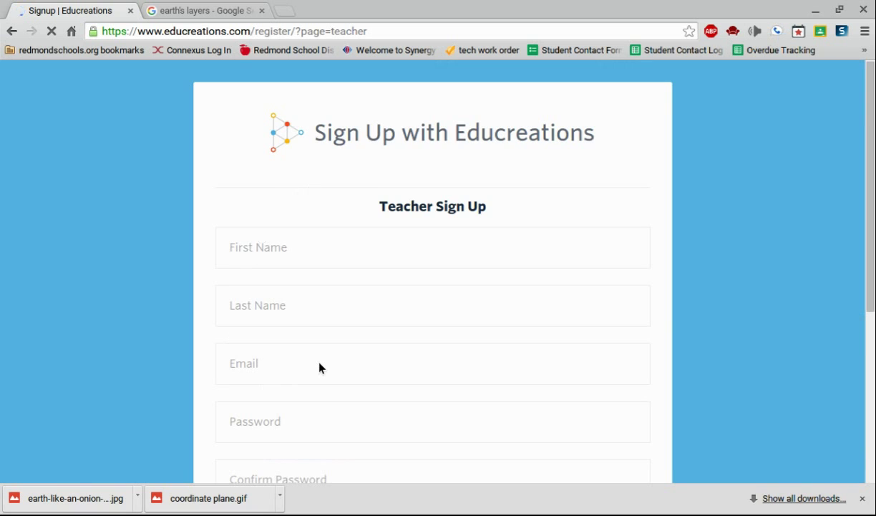
scroll(320, 367, down, 1)
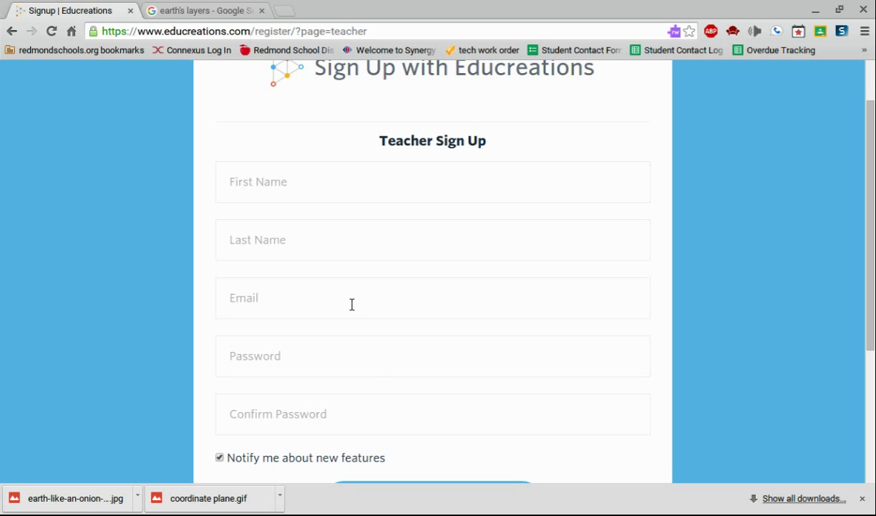
scroll(351, 305, down, 3)
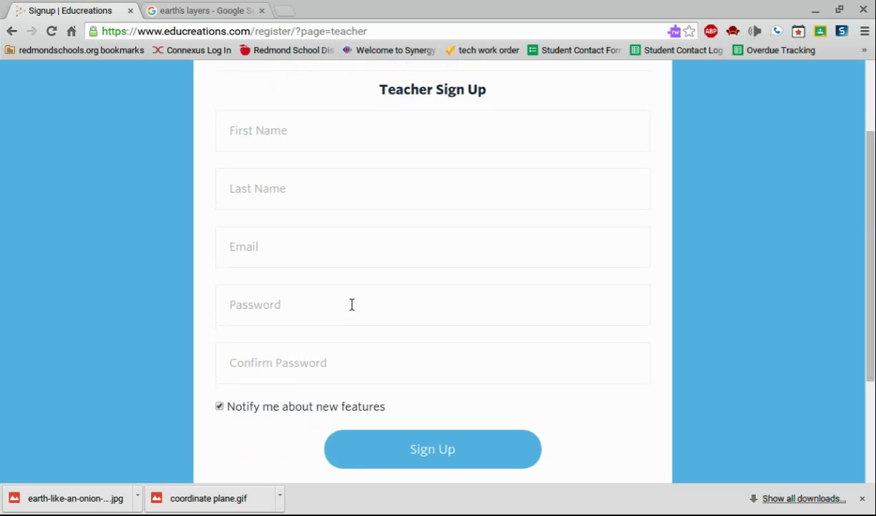
click(501, 405)
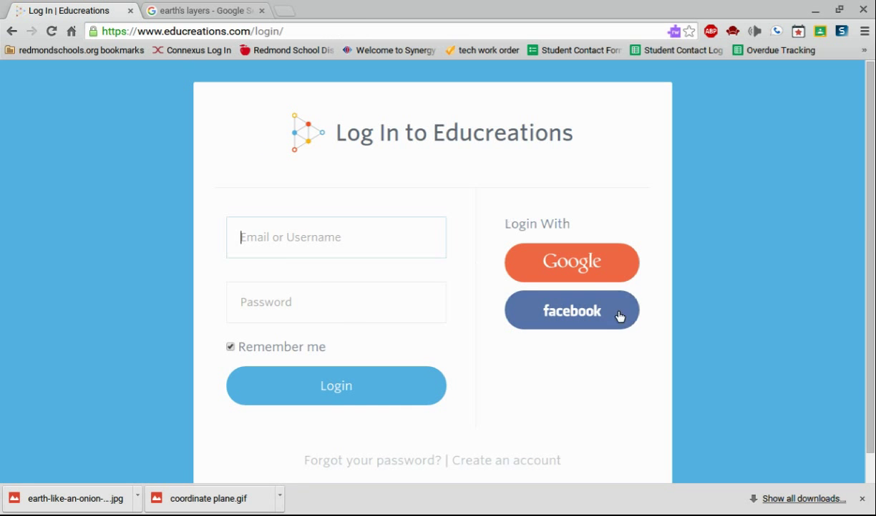
Sign in to Educreations with a Google account.
click(587, 272)
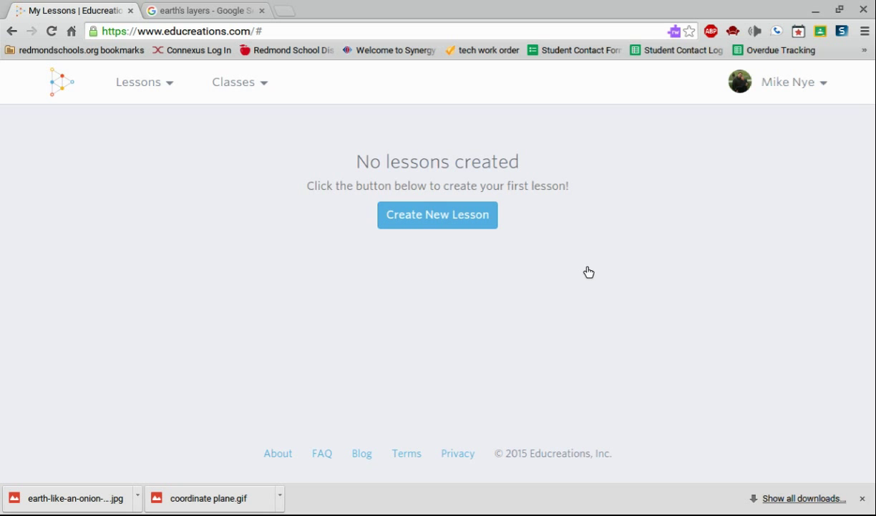
Start a new lesson and handwrite '413 =' in light blue near the top left.
click(473, 213)
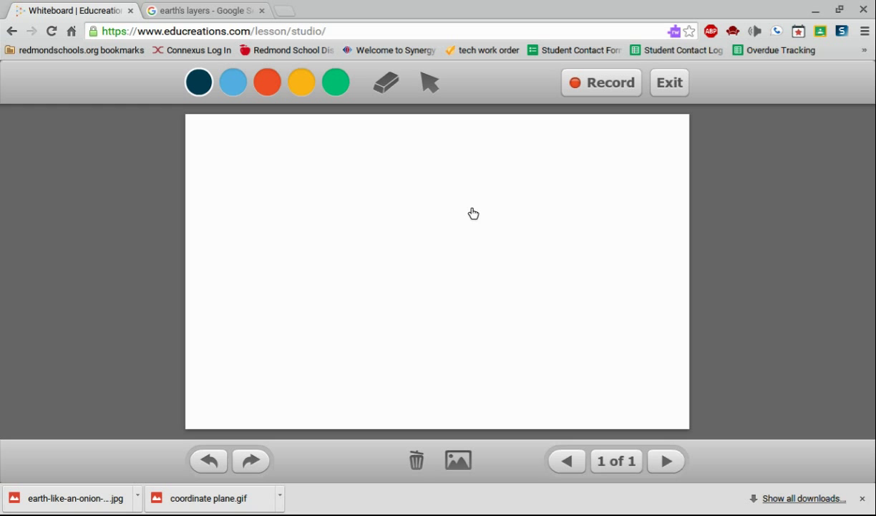
click(233, 82)
mouse_move(235, 143)
mouse_down()
mouse_move(241, 172)
mouse_move(258, 177)
mouse_up()
drag(262, 144, 263, 194)
drag(297, 151, 298, 183)
mouse_move(282, 182)
mouse_down()
mouse_move(324, 181)
mouse_move(345, 164)
mouse_move(349, 204)
mouse_up()
drag(386, 174, 423, 173)
drag(398, 196, 439, 195)
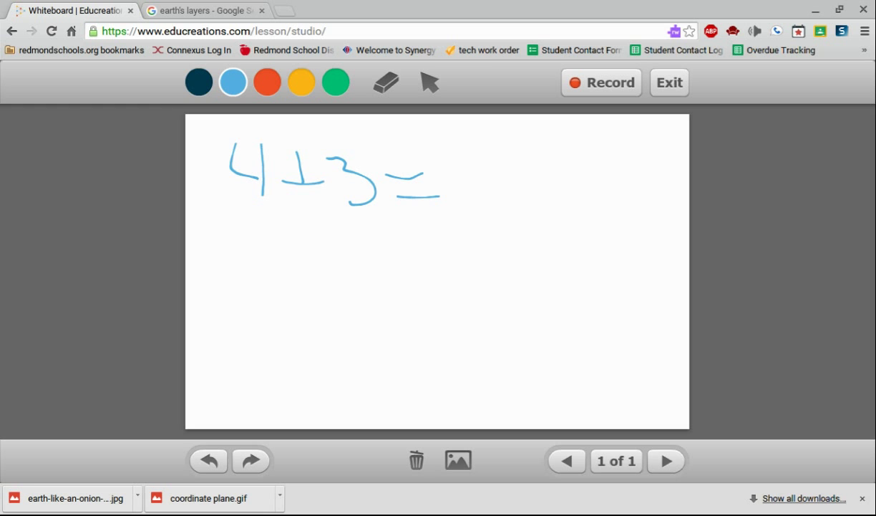
Draw a blue zigzag and a green stroke, then erase part of the 413 writing.
mouse_move(276, 353)
mouse_down()
mouse_move(389, 297)
mouse_move(462, 309)
mouse_move(618, 286)
mouse_up()
click(336, 82)
mouse_move(517, 199)
mouse_down()
mouse_move(315, 190)
mouse_move(343, 280)
mouse_up()
click(386, 83)
mouse_move(222, 161)
mouse_down()
mouse_move(401, 186)
mouse_move(366, 214)
mouse_move(372, 244)
mouse_move(451, 236)
mouse_up()
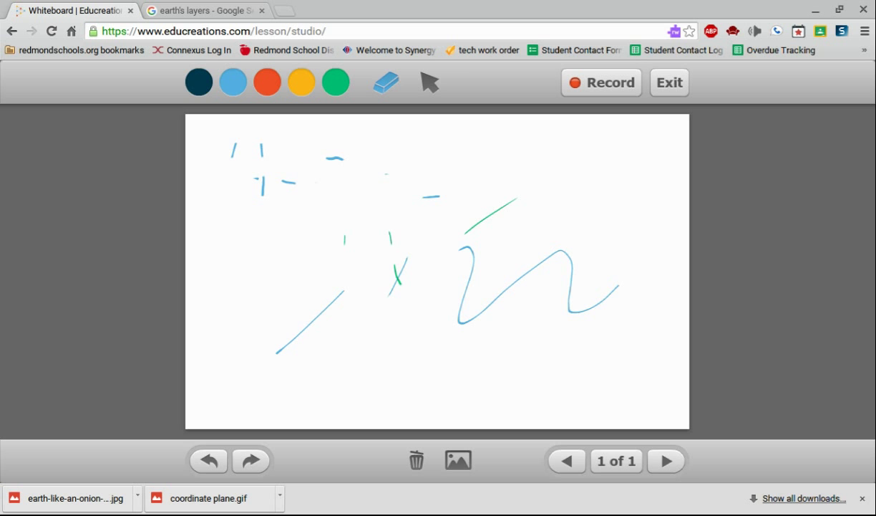
Add a blank second page and flip between pages, ending on page 1.
click(666, 460)
click(566, 461)
click(666, 460)
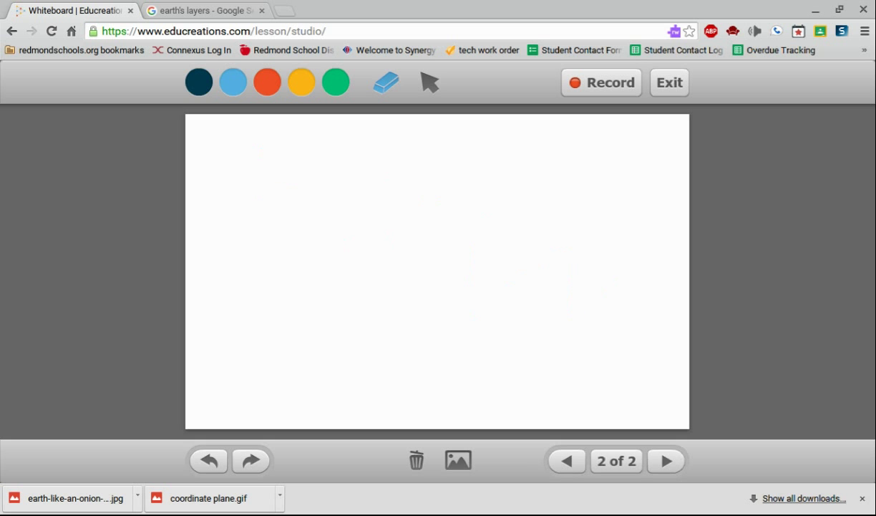
click(566, 460)
click(666, 461)
click(566, 460)
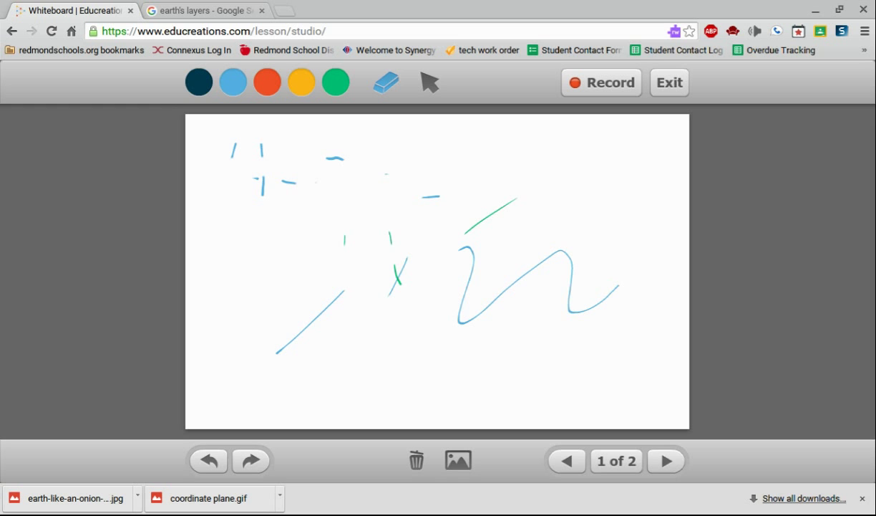
On page 2, insert coordinate plane.gif and draw an arrowed line from lower-left to upper-right.
click(666, 460)
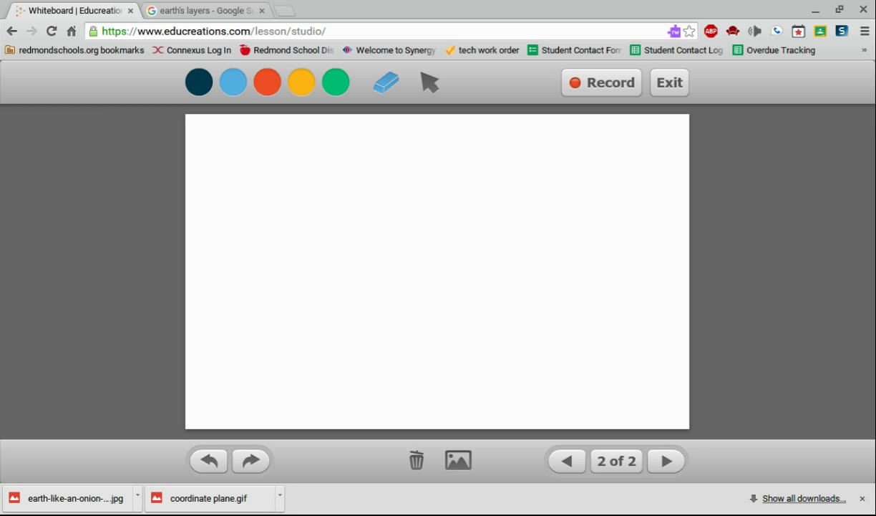
click(459, 460)
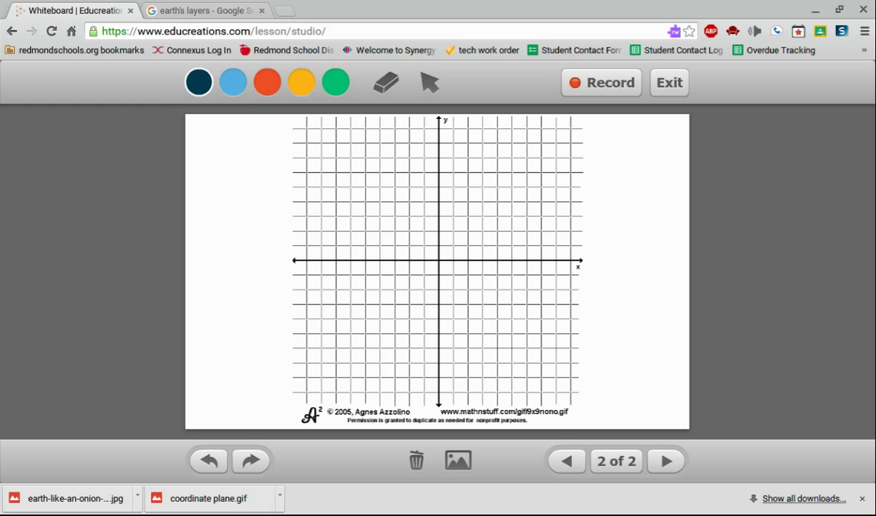
mouse_move(307, 366)
mouse_down()
mouse_move(532, 189)
mouse_move(476, 208)
mouse_up()
mouse_move(308, 310)
mouse_down()
mouse_move(315, 370)
mouse_move(356, 370)
mouse_up()
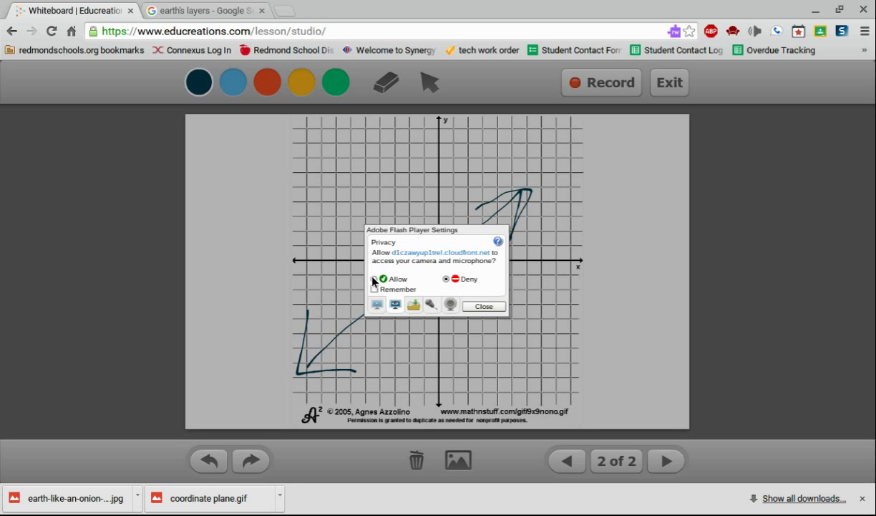
Allow camera and microphone access, then add a third page with the Earth-layers image.
click(375, 279)
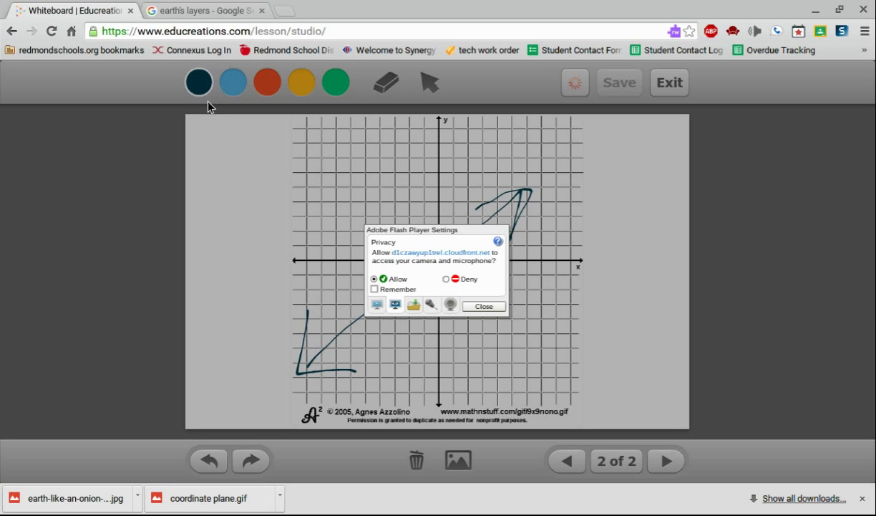
click(481, 308)
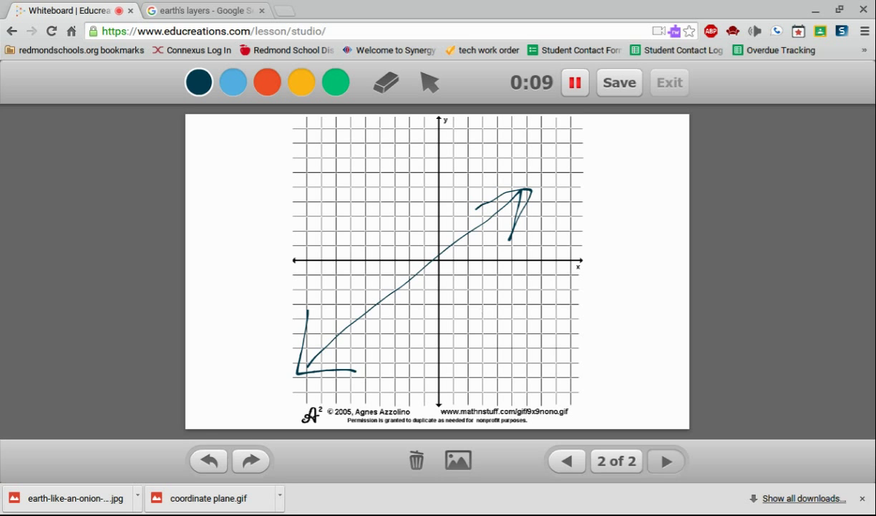
click(666, 460)
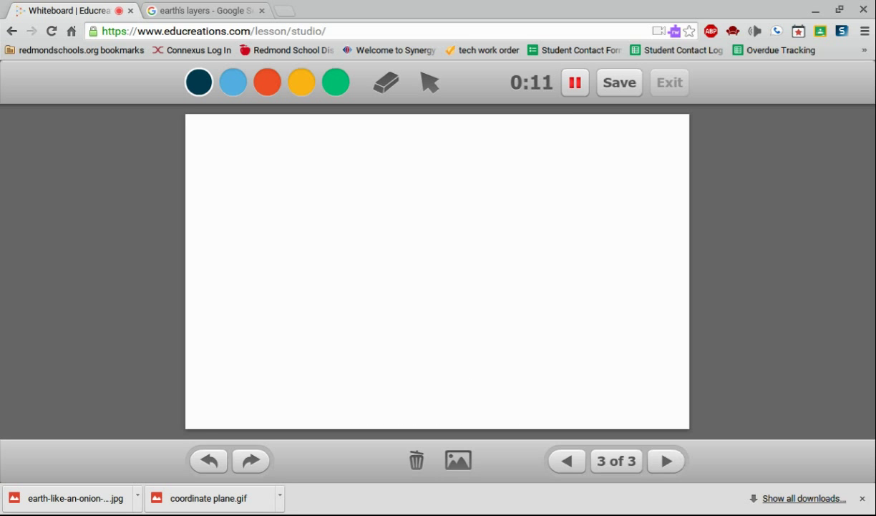
click(458, 461)
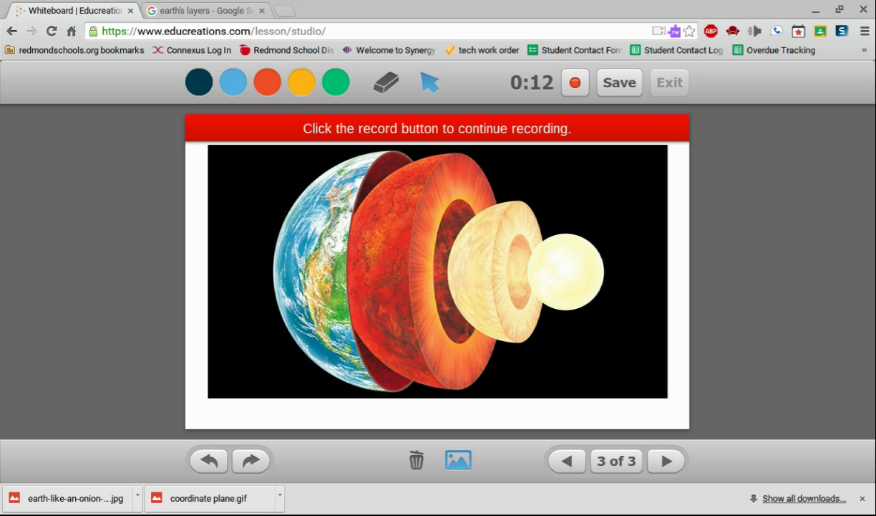
Resume recording and draw a green labelled arrow pointing at an Earth layer.
click(575, 83)
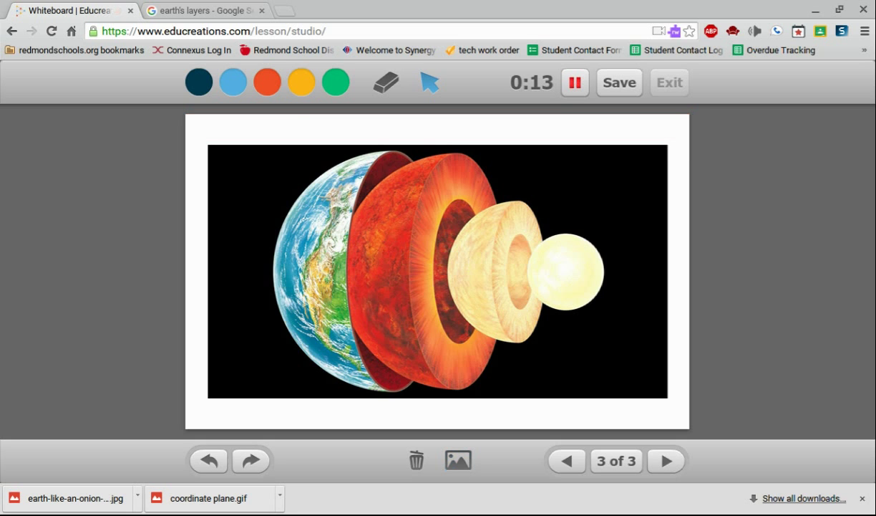
click(335, 83)
click(336, 83)
drag(549, 142, 456, 197)
drag(465, 170, 500, 199)
mouse_move(527, 140)
mouse_down()
mouse_move(611, 141)
mouse_move(653, 129)
mouse_move(643, 138)
mouse_move(687, 136)
mouse_up()
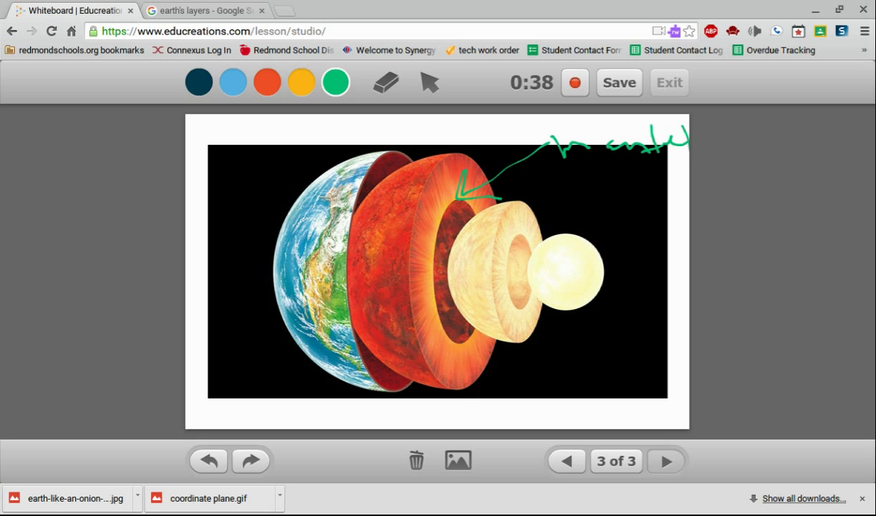
Add a blank fourth page, then return to the coordinate plane page.
click(667, 461)
click(567, 461)
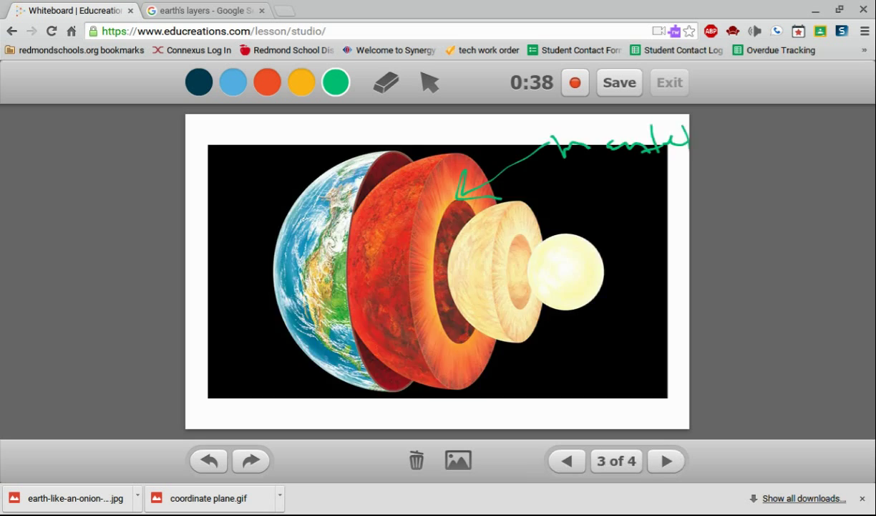
click(566, 460)
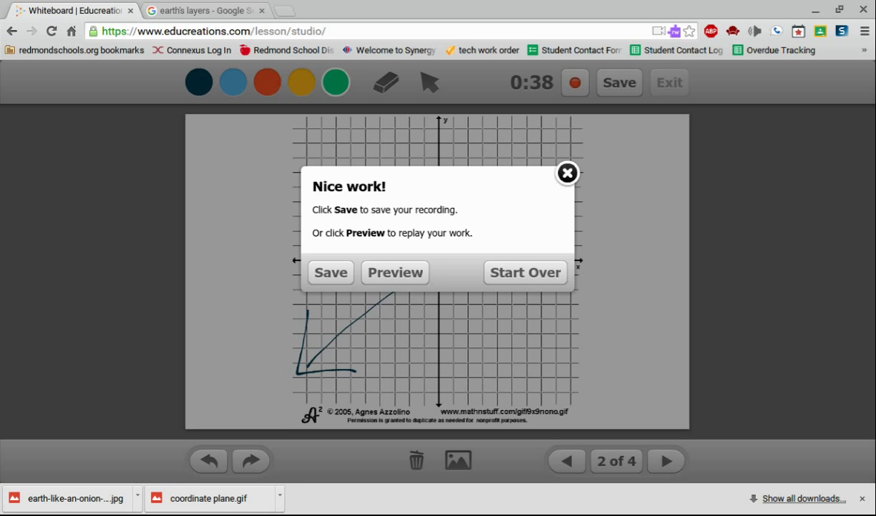
Save the recording as a lesson titled 'TEst', checking summary and privacy before creating it.
click(331, 272)
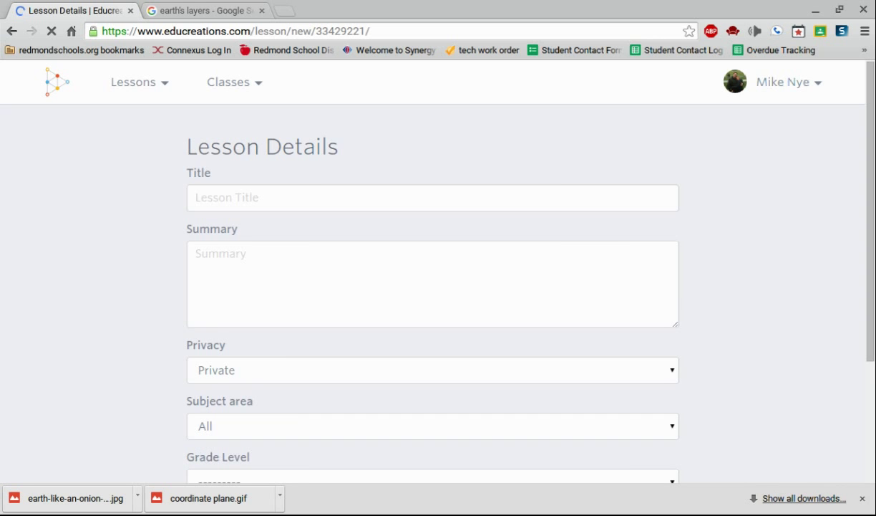
click(196, 198)
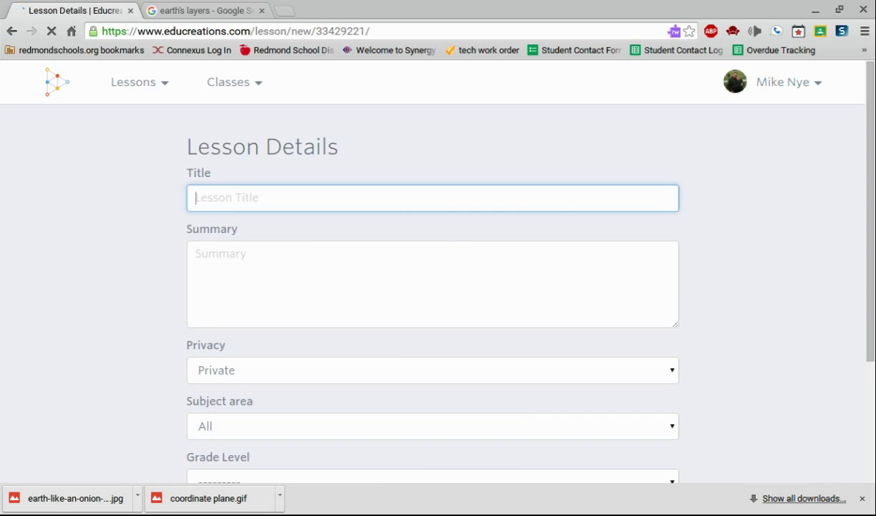
text(TEst)
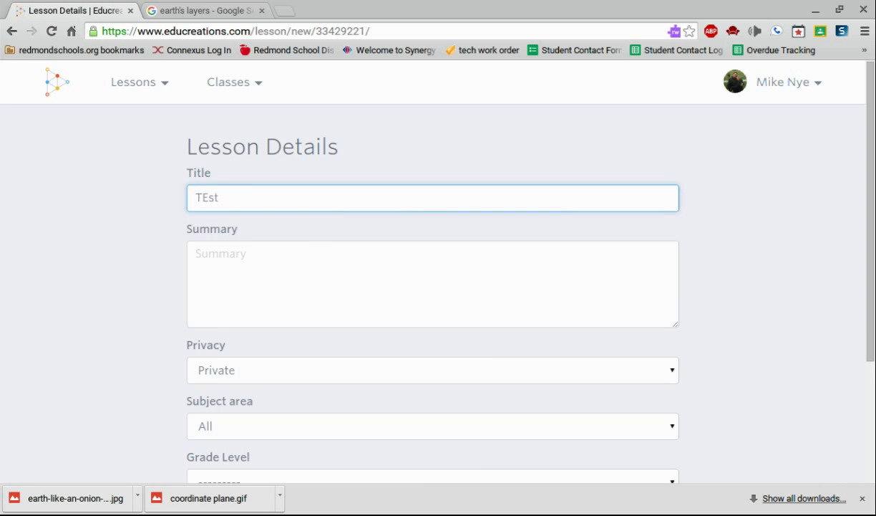
click(349, 260)
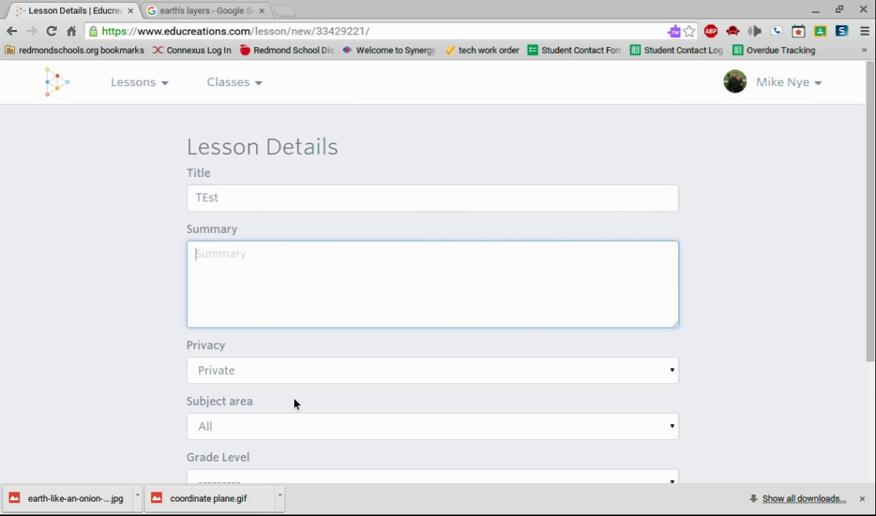
scroll(294, 403, down, 2)
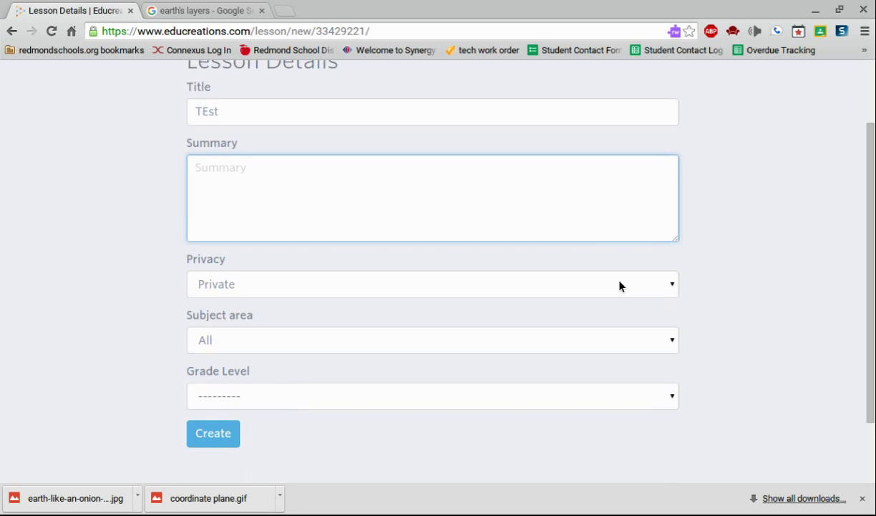
click(620, 285)
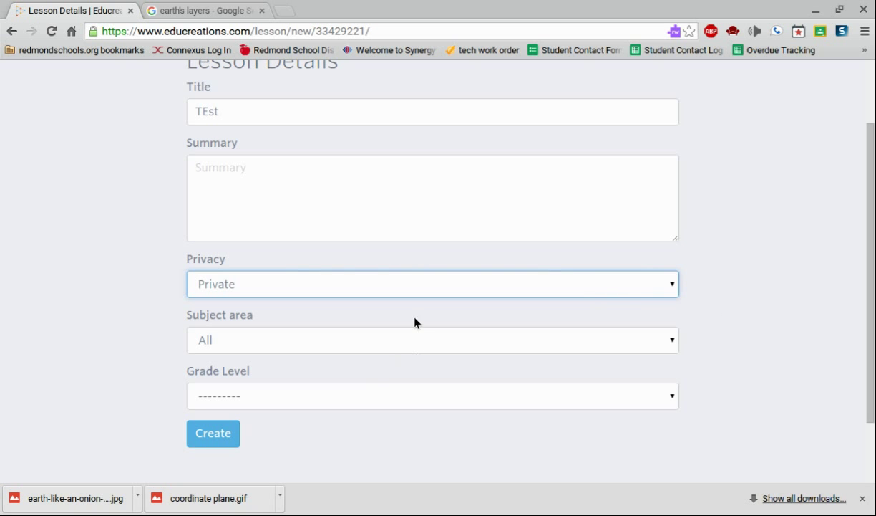
scroll(362, 405, up, 3)
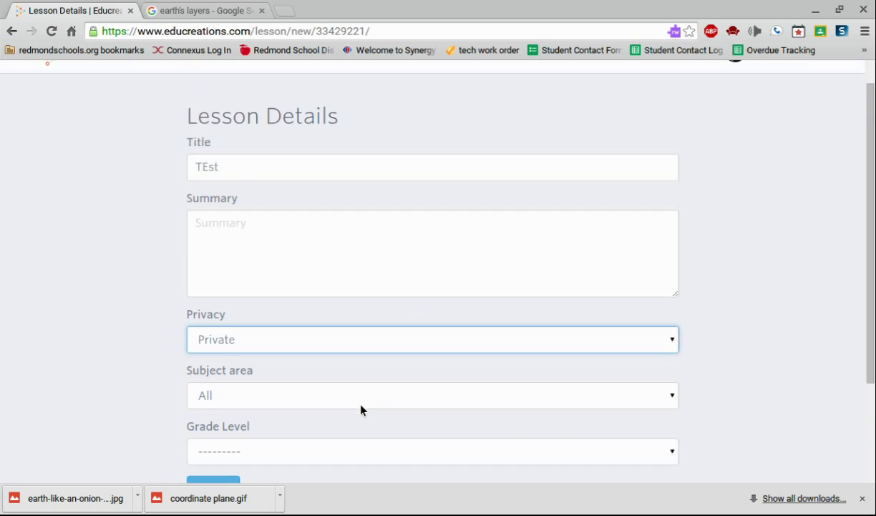
scroll(361, 410, down, 5)
click(200, 351)
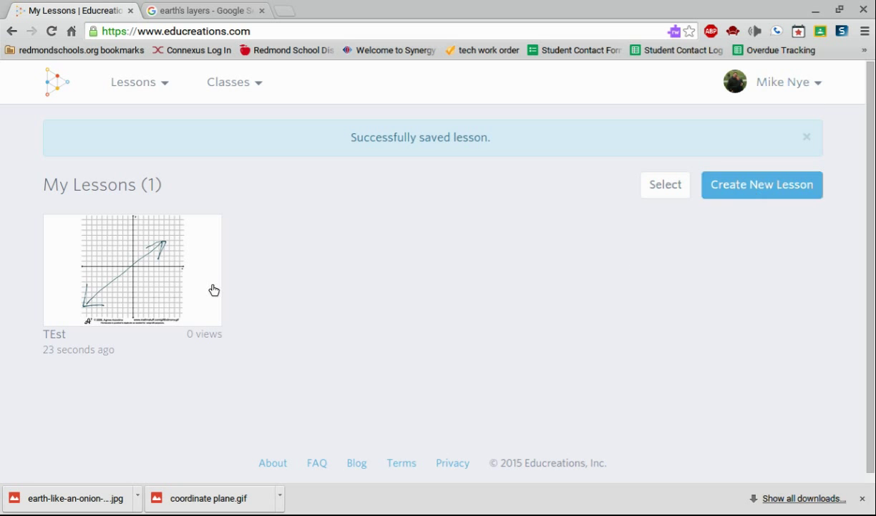
Open the TEst lesson page, pause playback at 0:14, and scroll through its viewing stats.
click(143, 272)
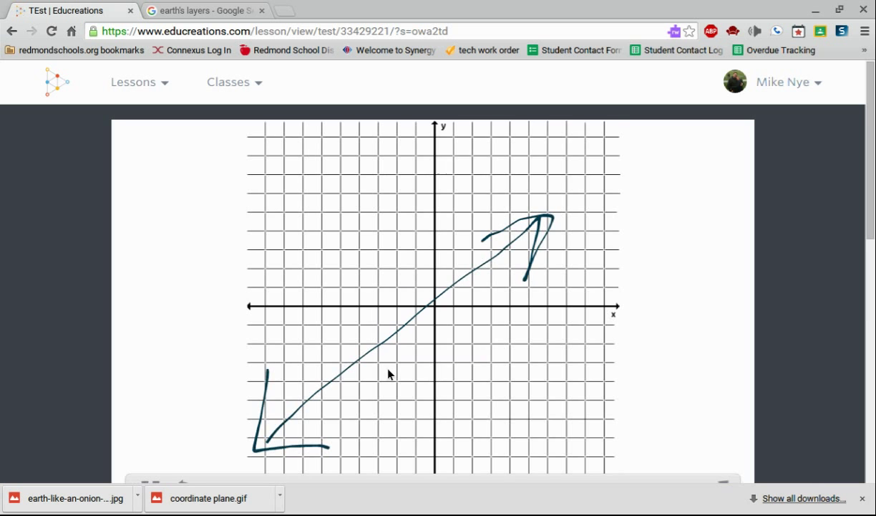
scroll(388, 373, down, 2)
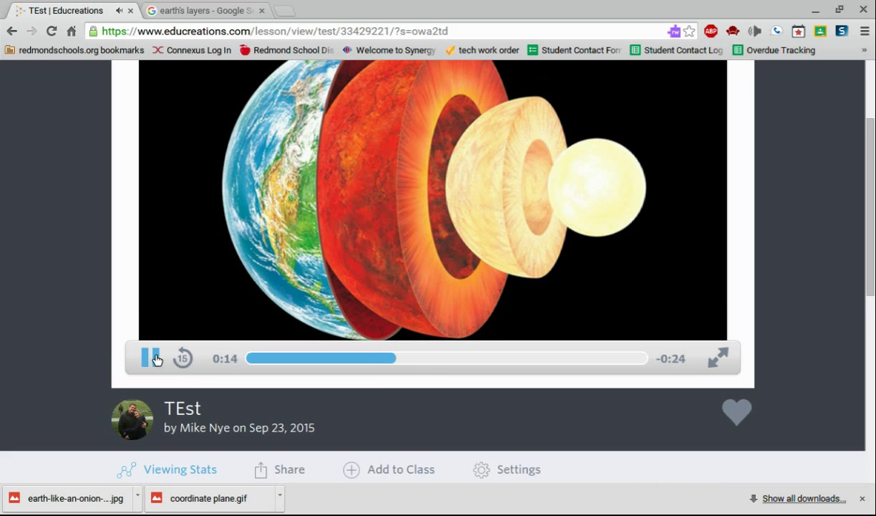
click(149, 357)
scroll(452, 294, down, 2)
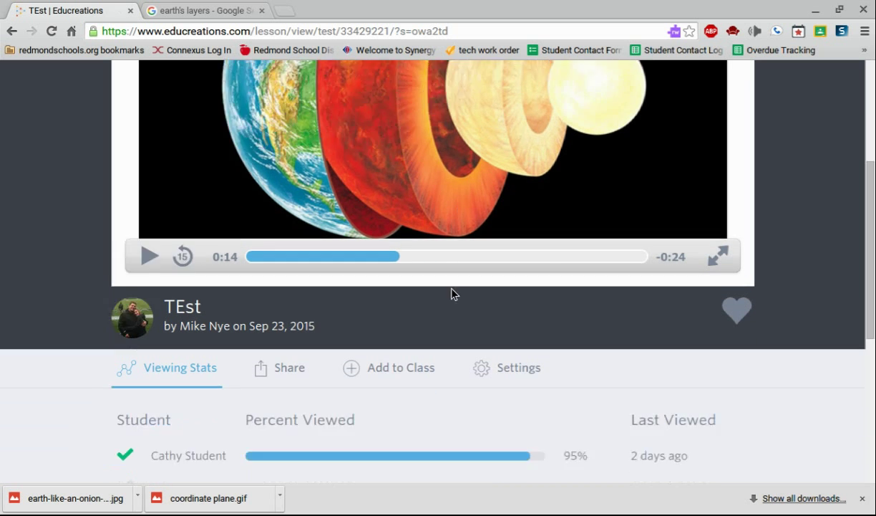
scroll(451, 294, up, 4)
scroll(451, 294, down, 4)
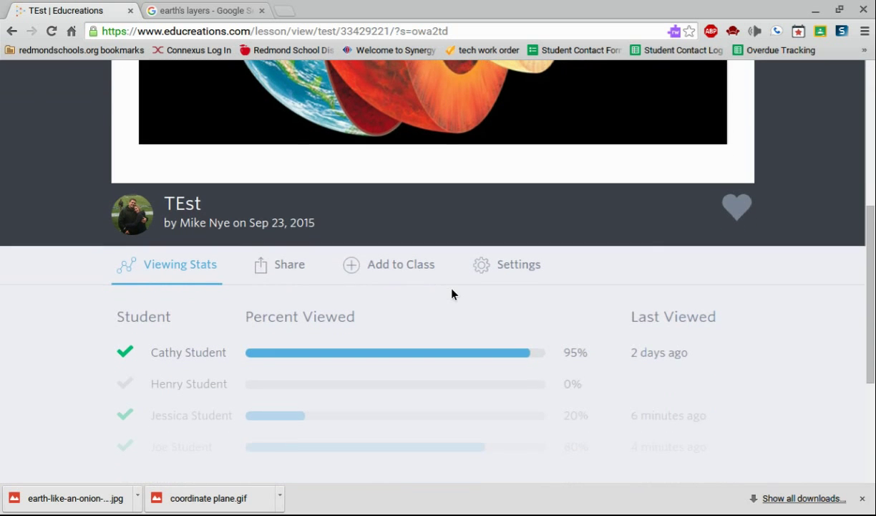
click(293, 271)
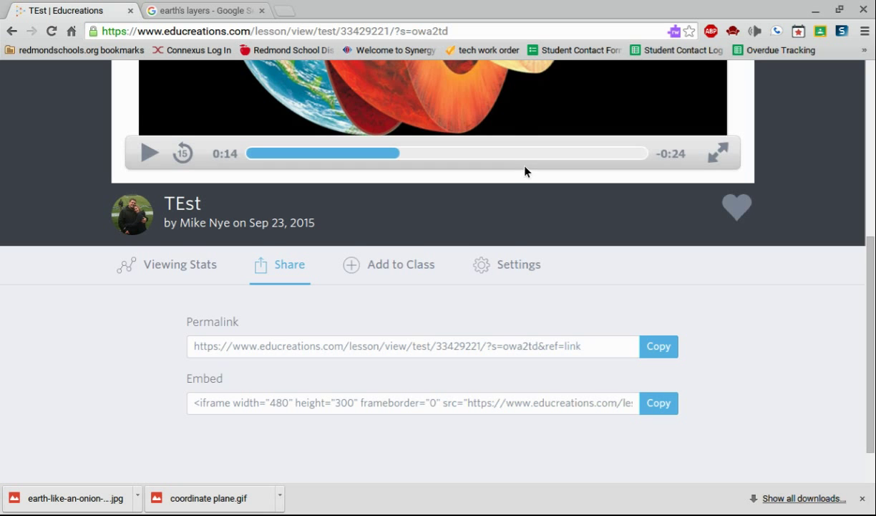
scroll(527, 281, down, 2)
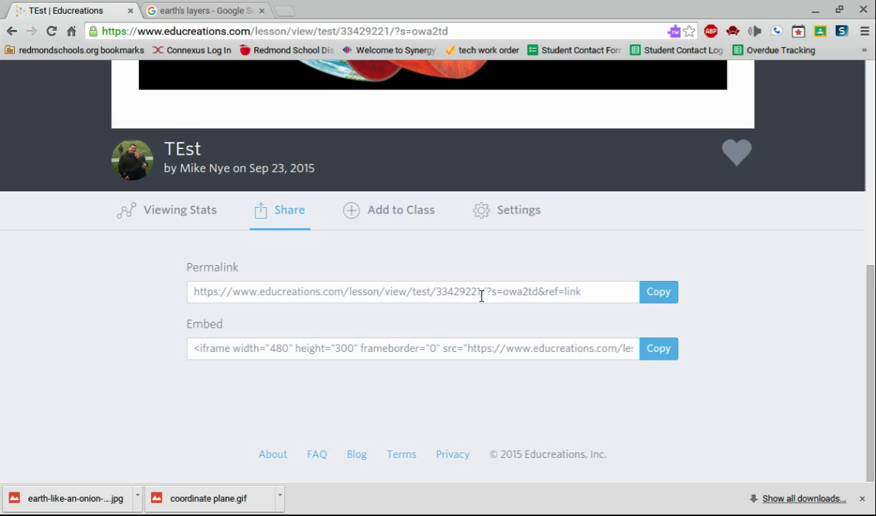
scroll(482, 296, up, 6)
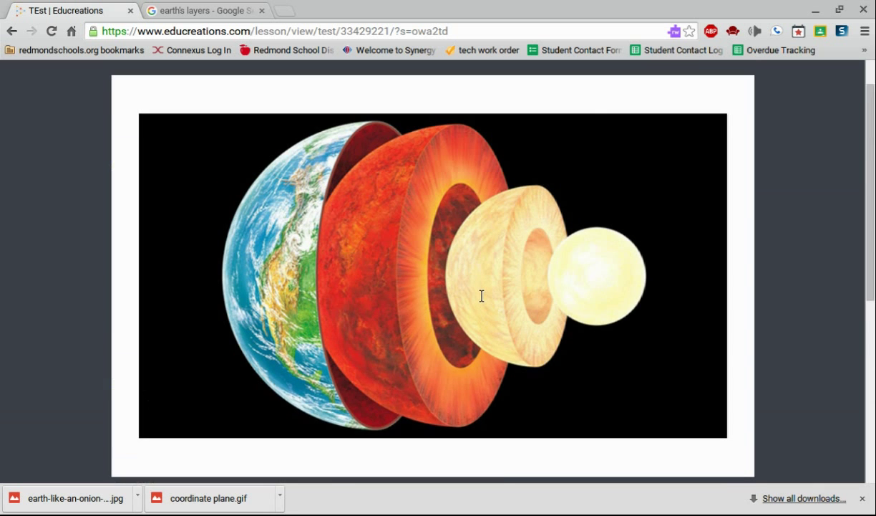